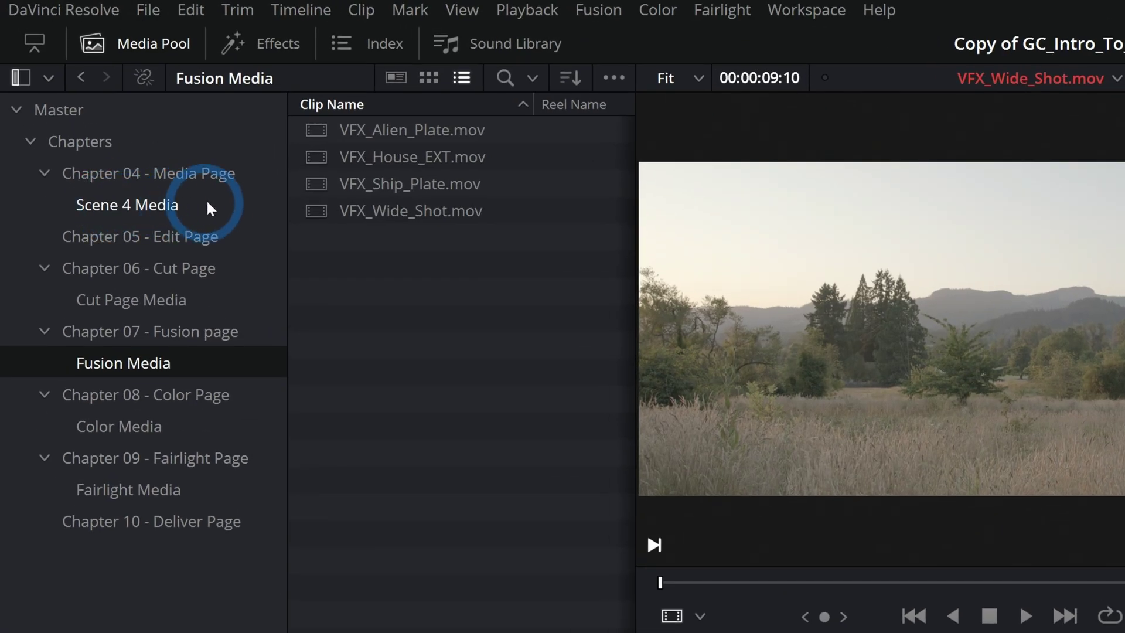
# - Open the Scene 4 Media bin and select the first TOE_CrashSite Day1 audio clip
pyautogui.click(209, 208)
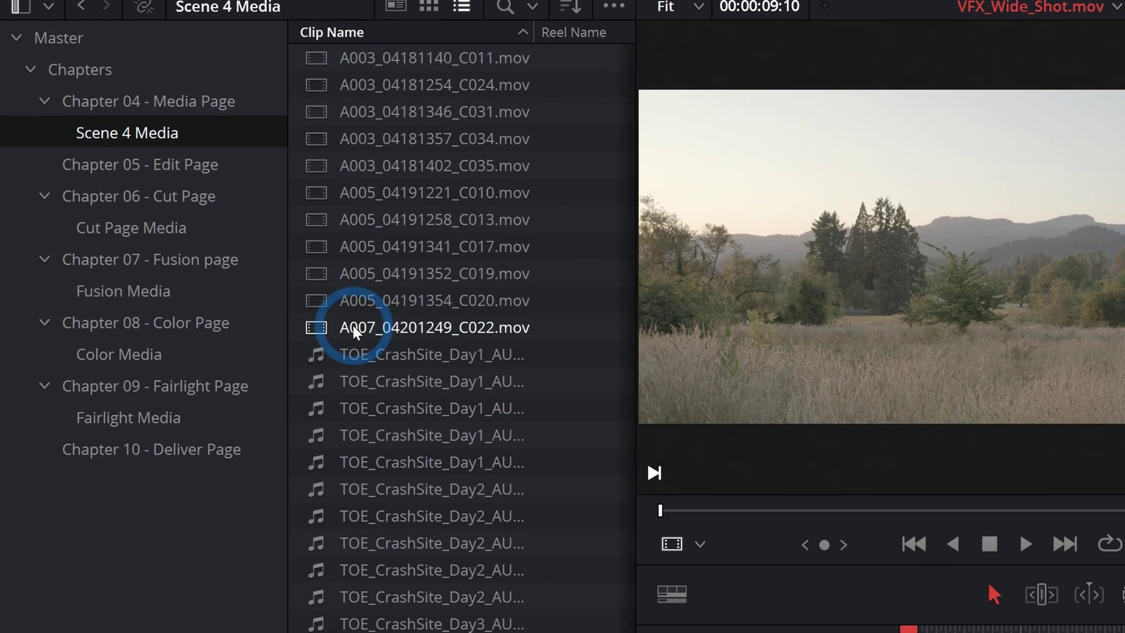
pyautogui.click(352, 352)
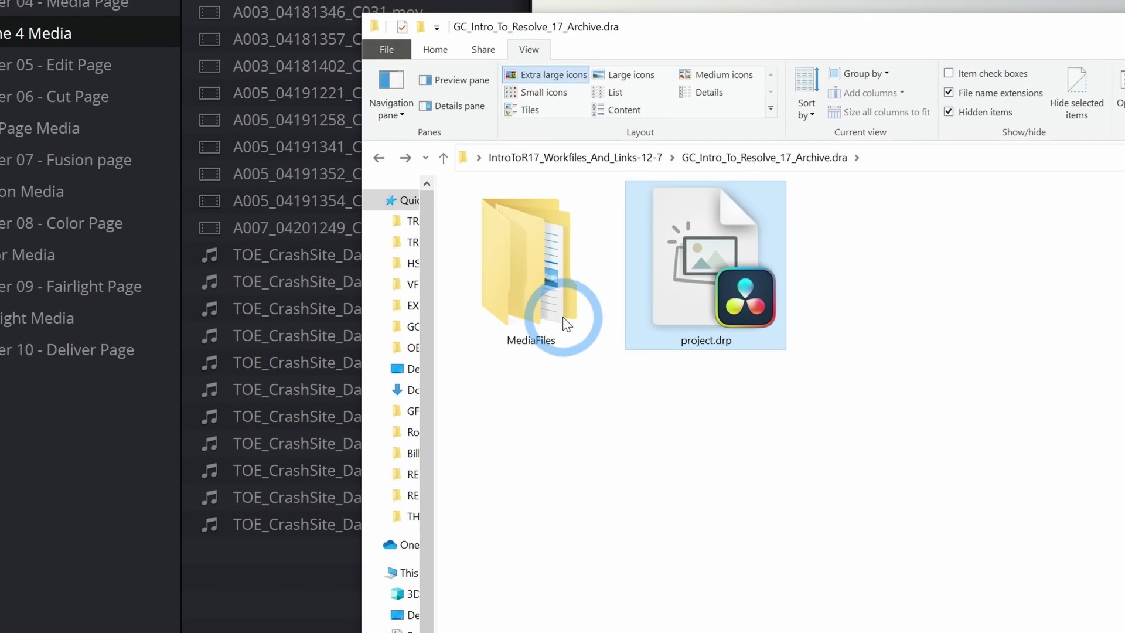
pyautogui.moveTo(562, 316)
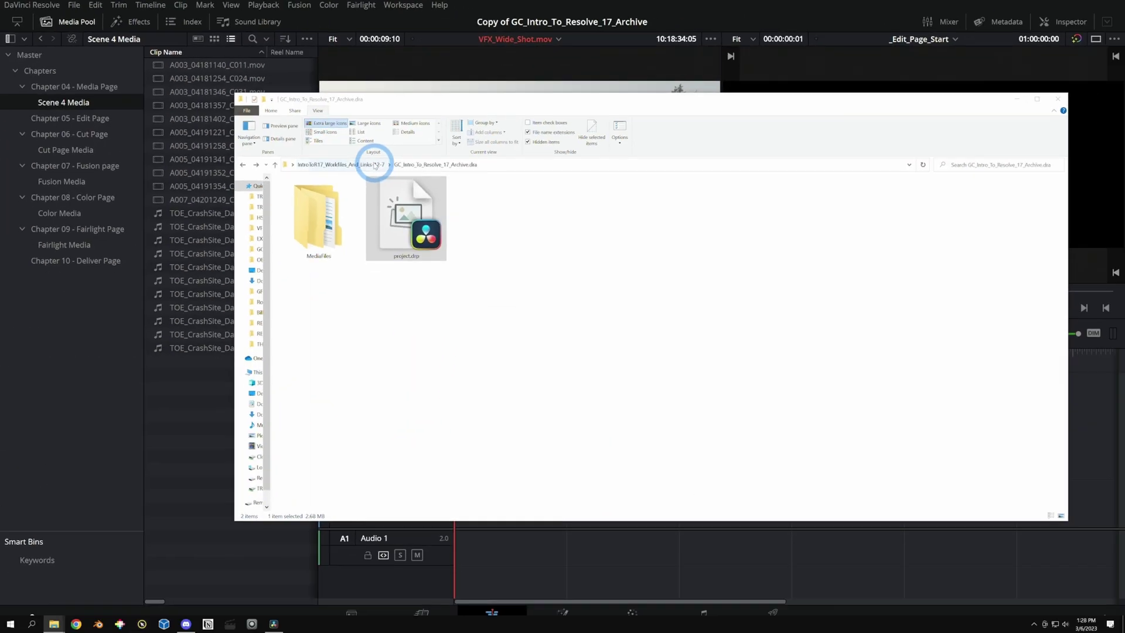
pyautogui.click(564, 317)
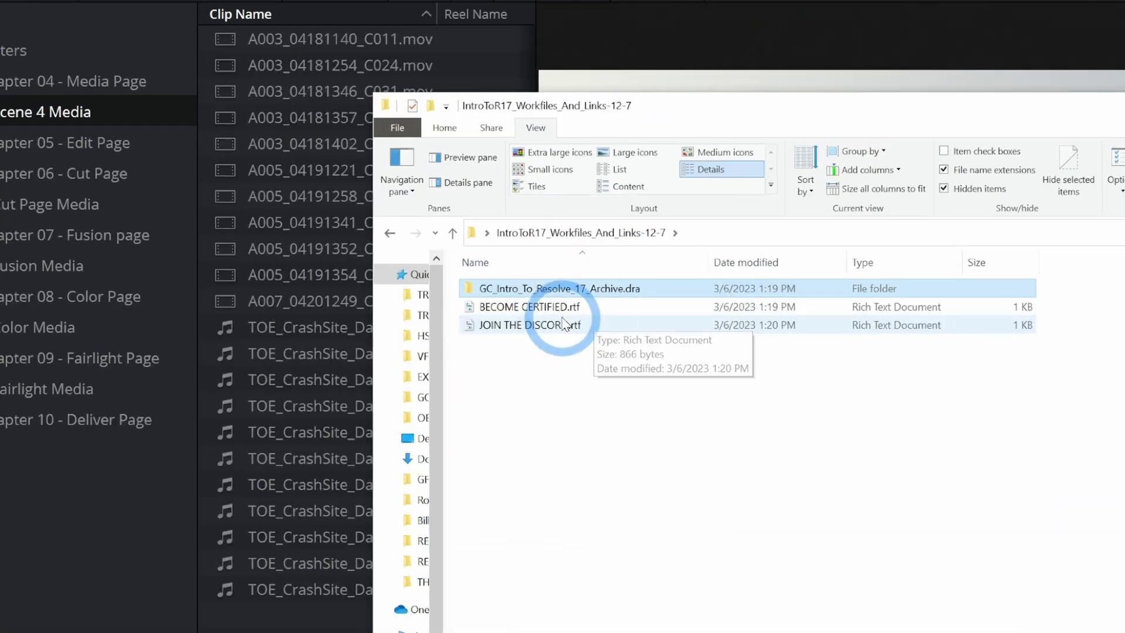
pyautogui.click(630, 288)
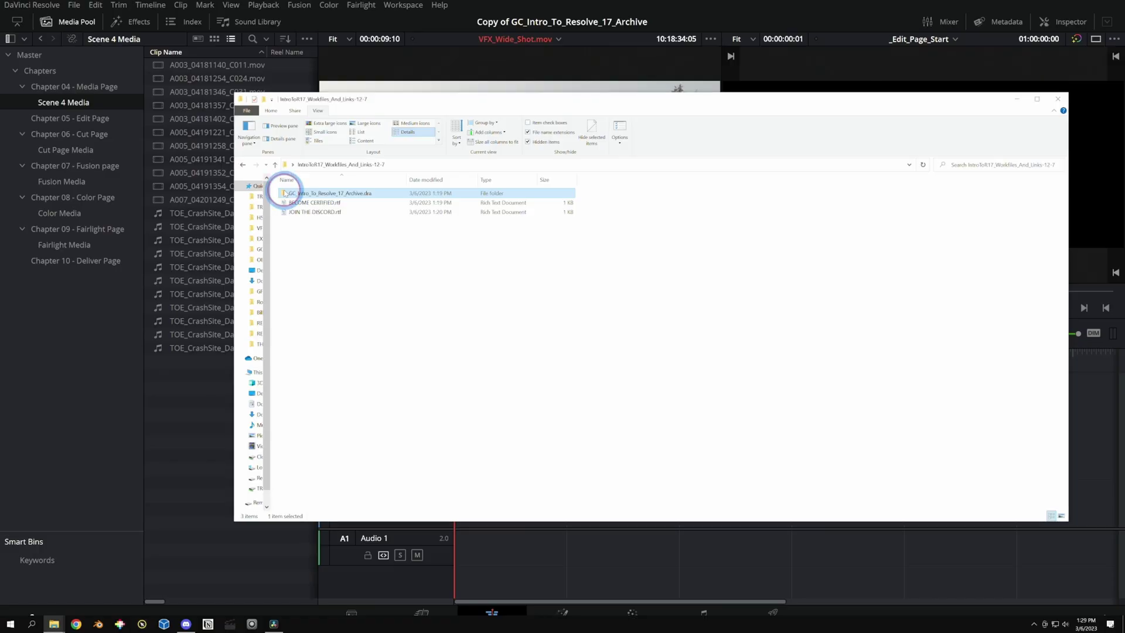
pyautogui.doubleClick(399, 312)
pyautogui.doubleClick(319, 208)
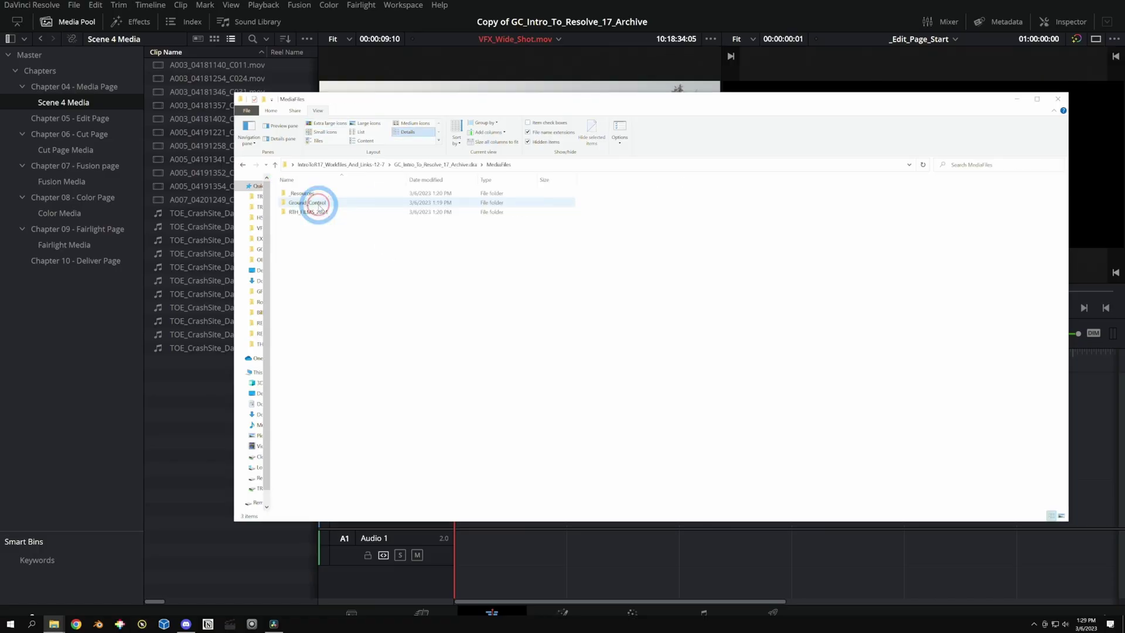
pyautogui.doubleClick(327, 205)
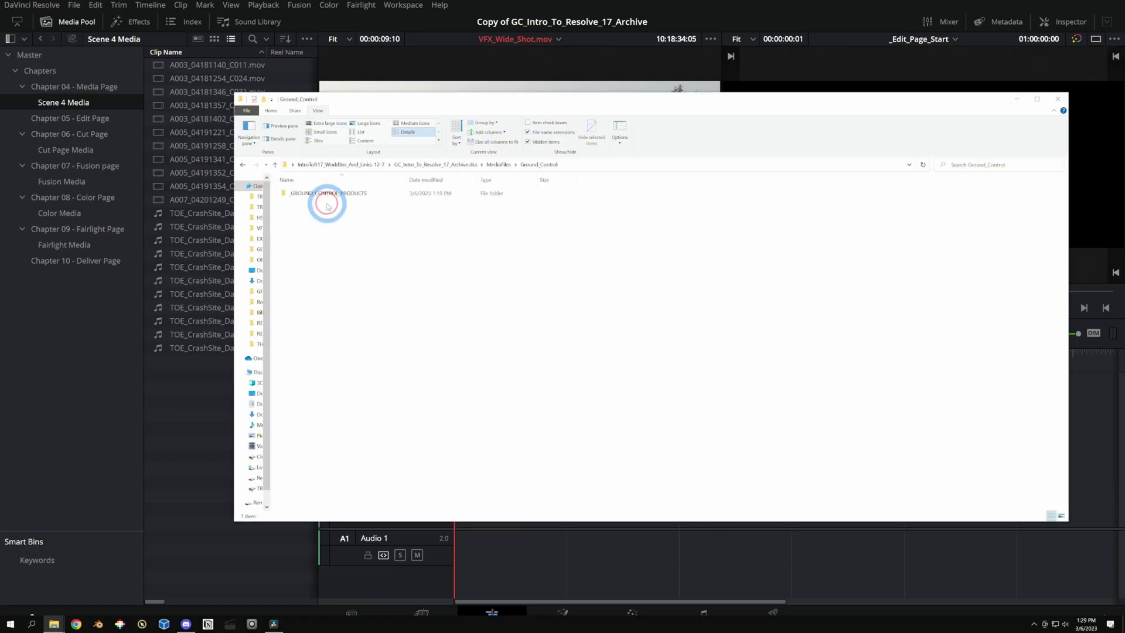
pyautogui.hotkey('alt', 'Left')
pyautogui.hotkey('alt', 'Left')
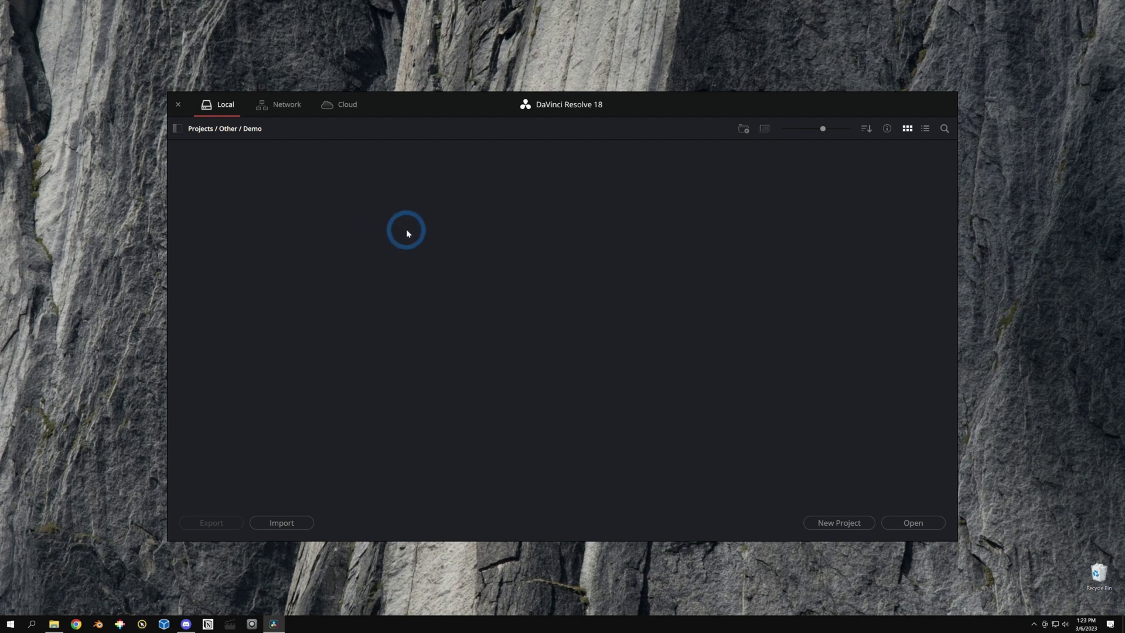
# - Restore GC_Intro_To_Resolve_17_Archive.dra from the IntroToR17_Workfiles_And_Links-12-7 folder and open the restored project
pyautogui.rightClick(346, 237)
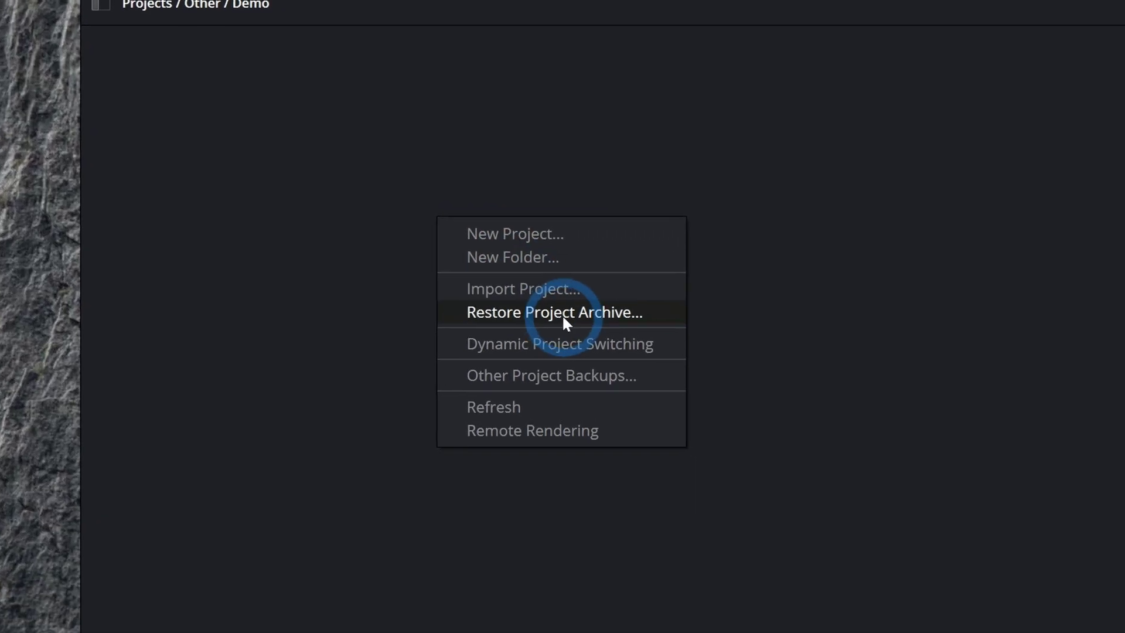
pyautogui.click(571, 317)
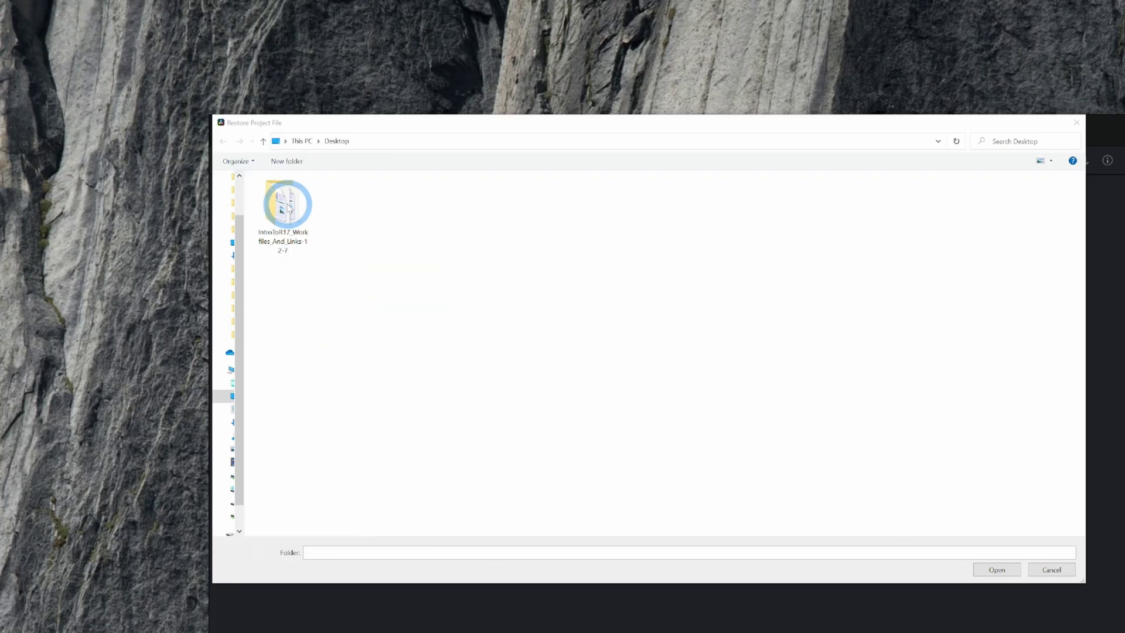
pyautogui.doubleClick(287, 205)
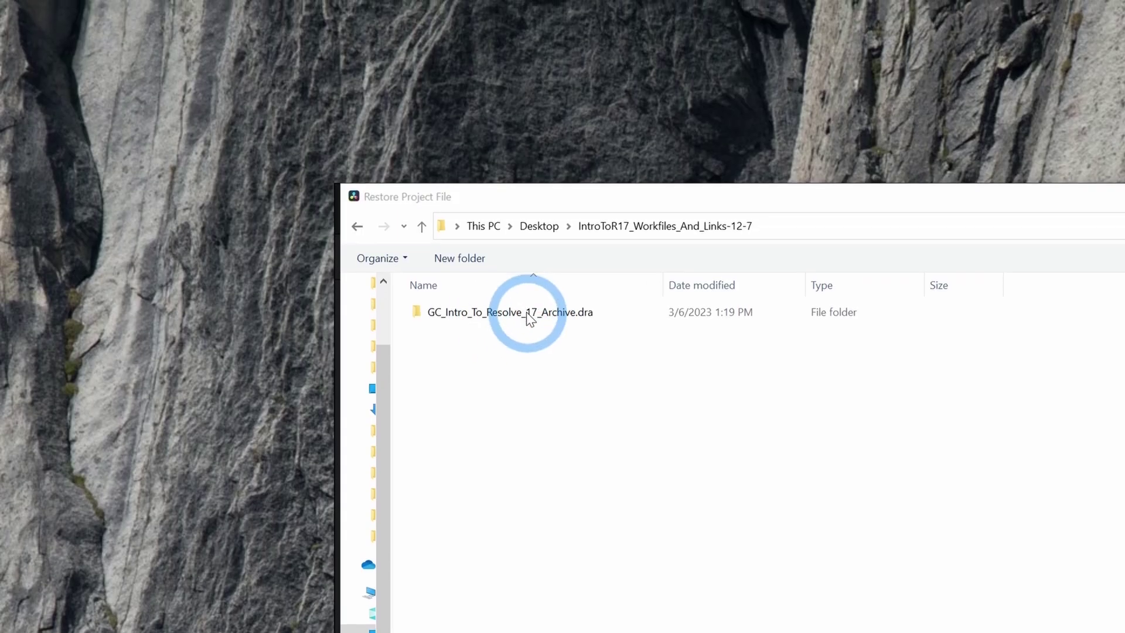
pyautogui.click(530, 319)
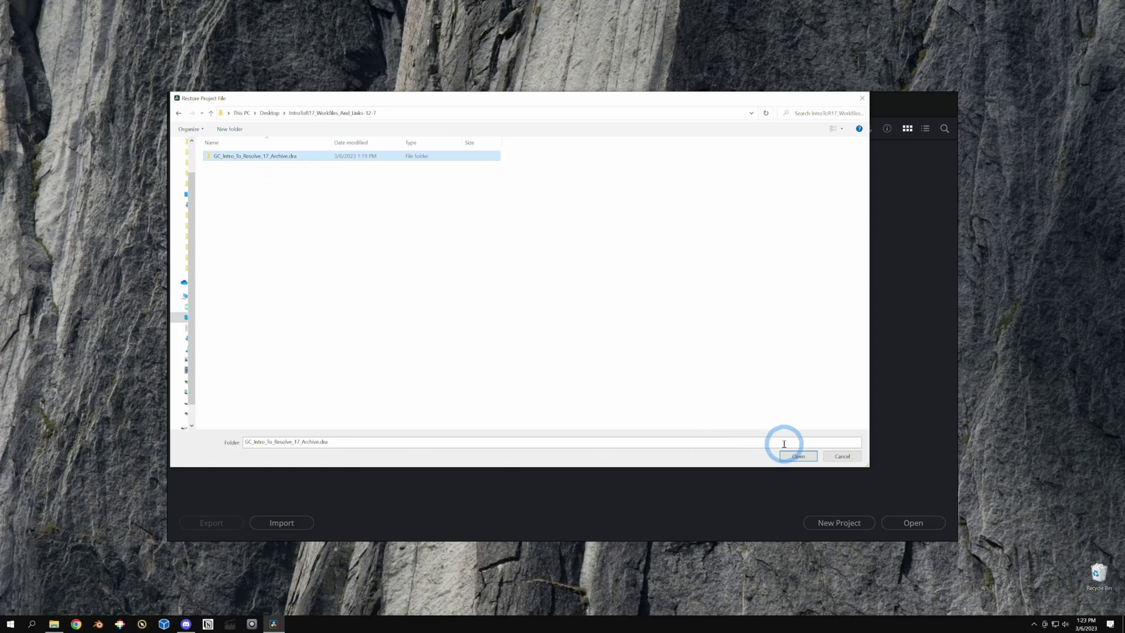
pyautogui.click(786, 452)
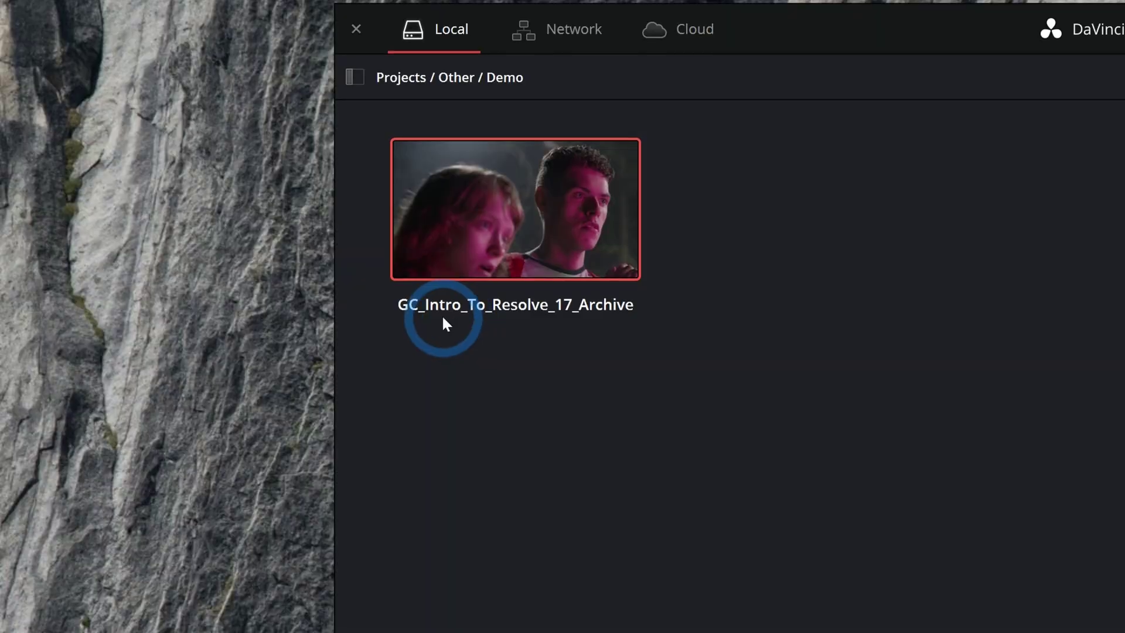
pyautogui.doubleClick(524, 319)
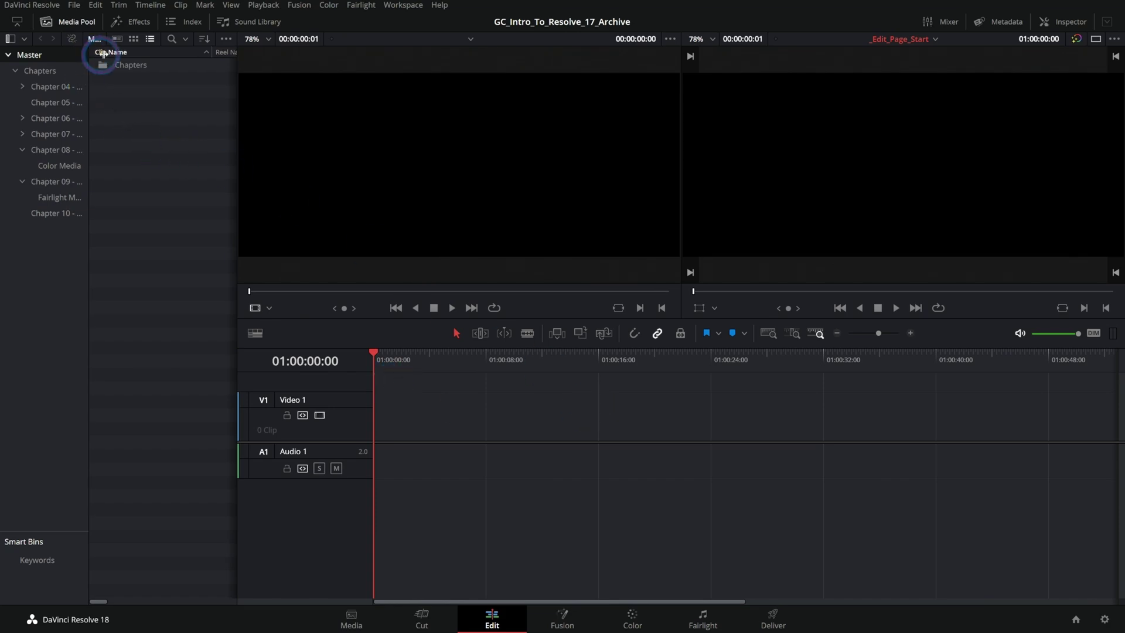
# - Widen the bin list, expand Chapter 04 and Chapters, and open the Chapter 05 - Edit Page bin
pyautogui.moveTo(103, 52); pyautogui.dragTo(151, 55)
pyautogui.click(22, 86)
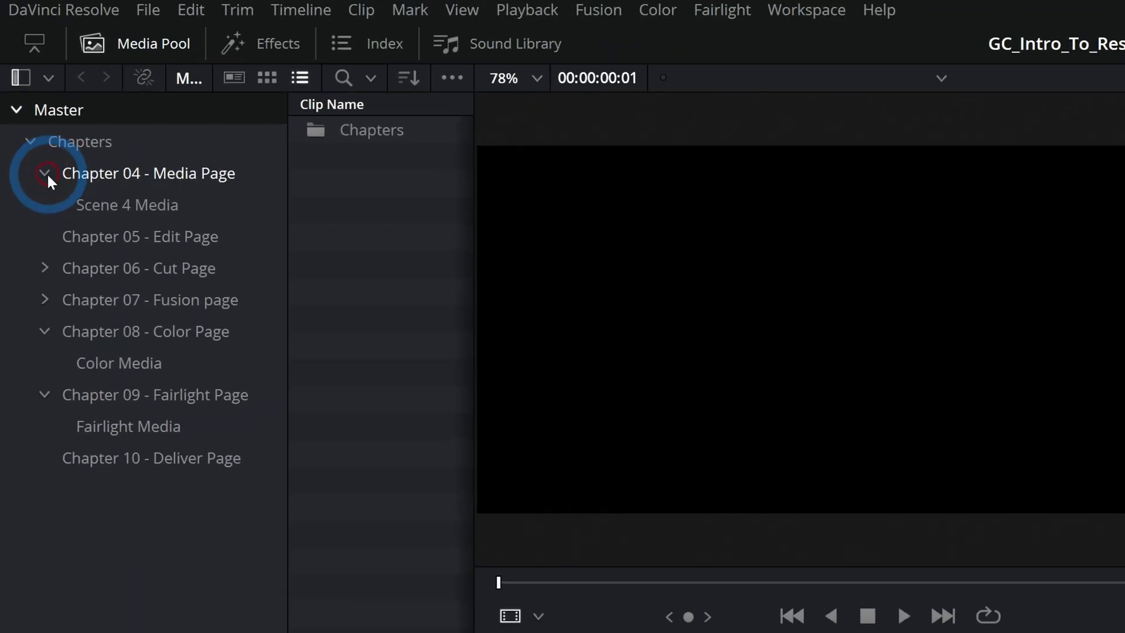
pyautogui.click(83, 140)
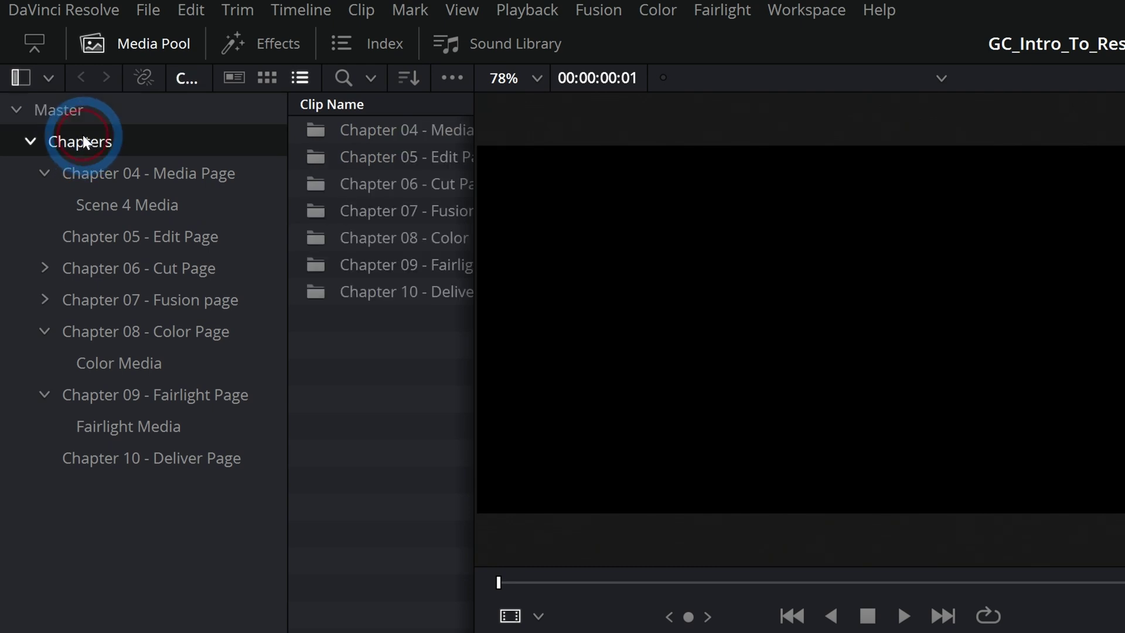
pyautogui.doubleClick(352, 157)
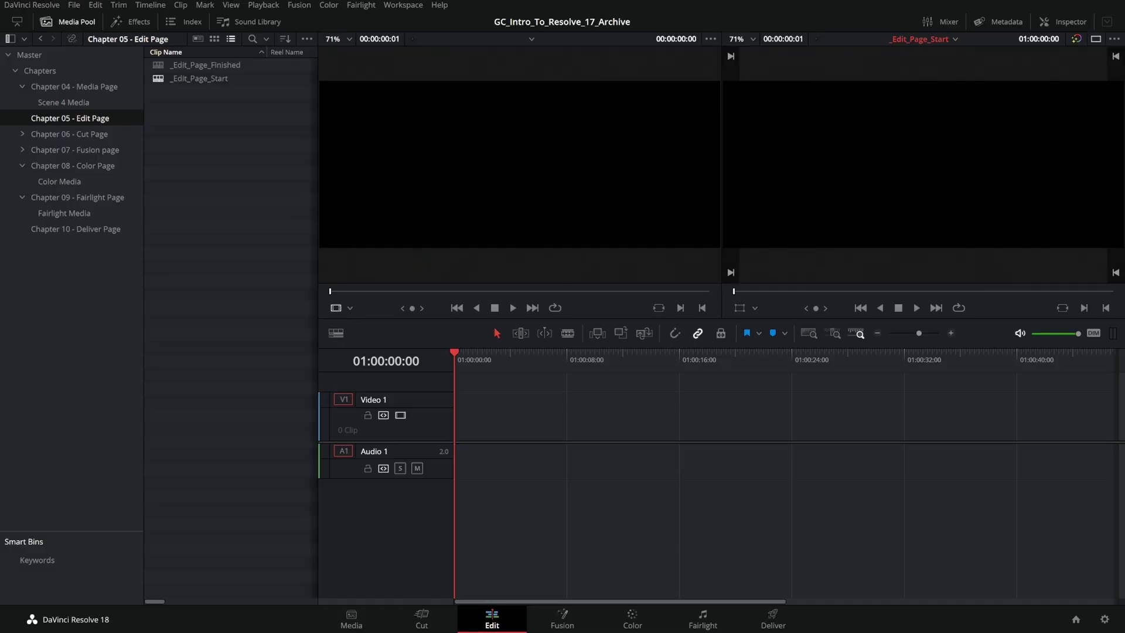
pyautogui.click(564, 321)
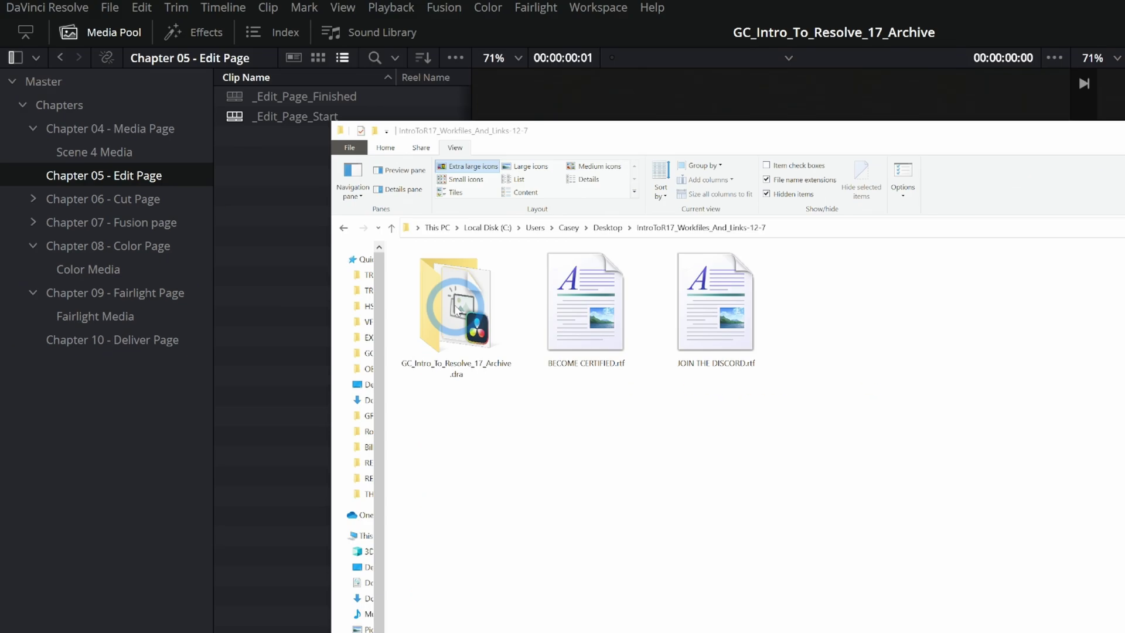
# - Browse into the .dra archive's MediaFiles and RTH_FILMS_2021 folders in File Explorer
pyautogui.doubleClick(543, 291)
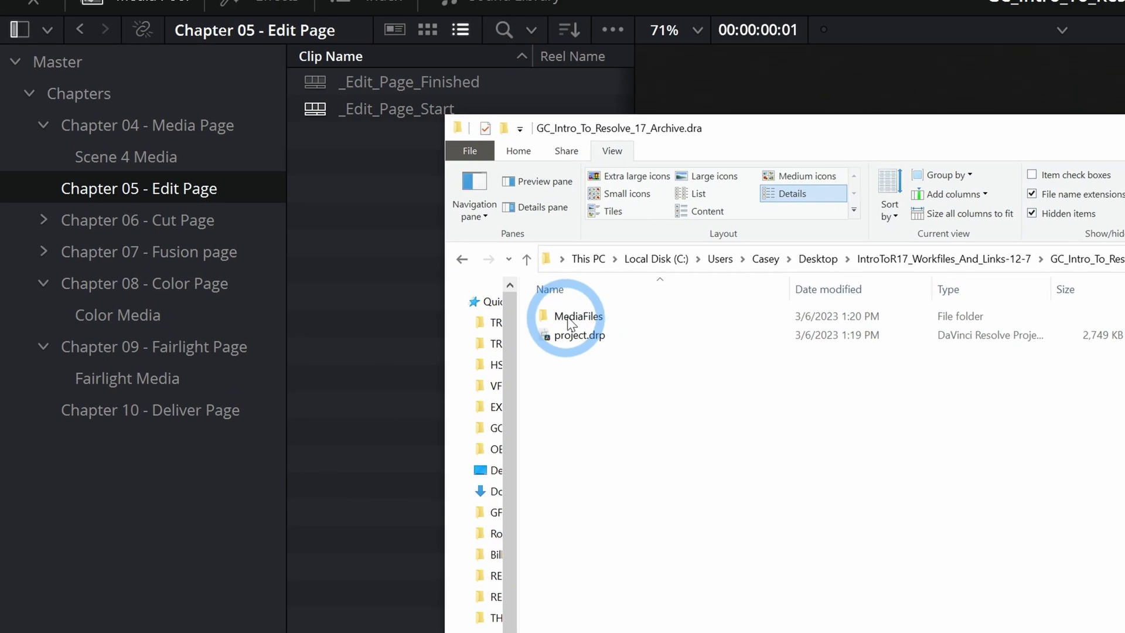
pyautogui.click(563, 319)
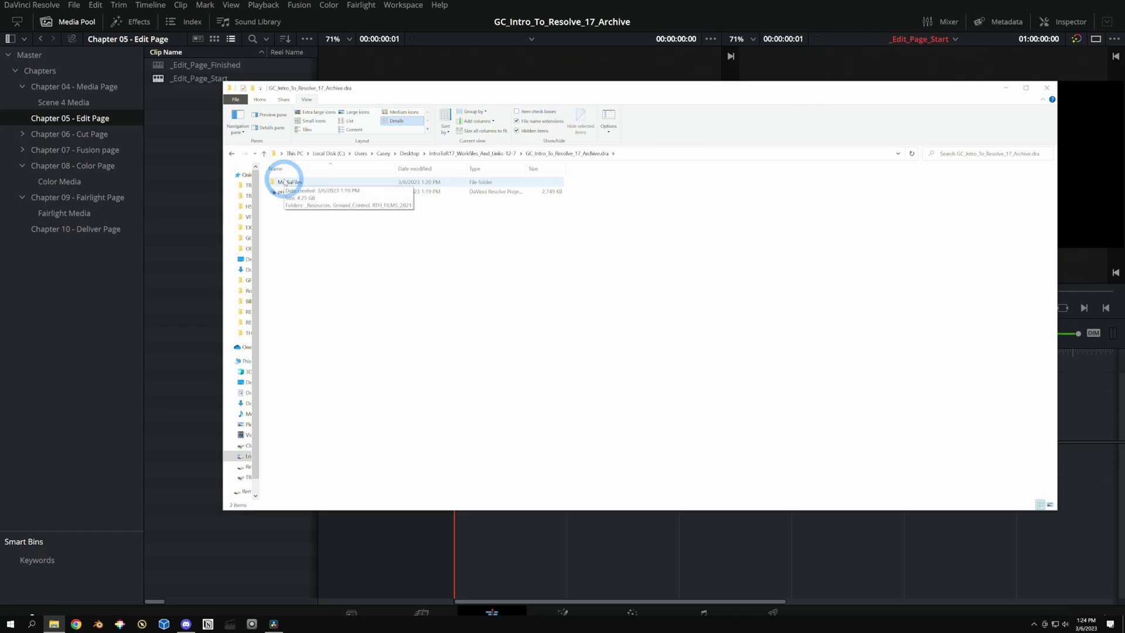
pyautogui.doubleClick(285, 183)
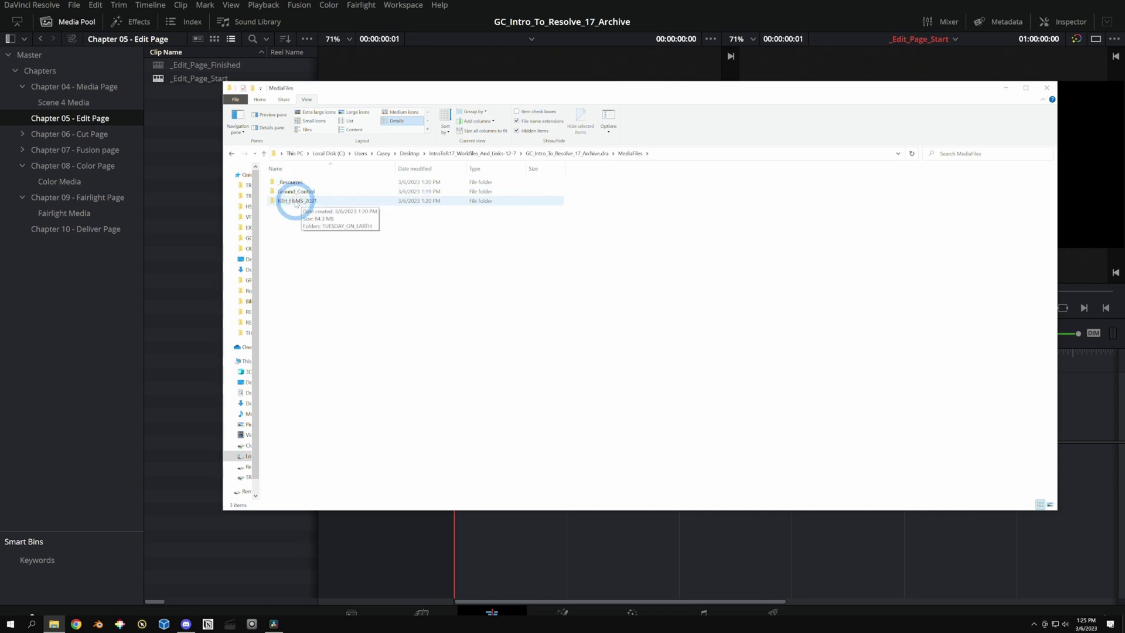
pyautogui.doubleClick(292, 200)
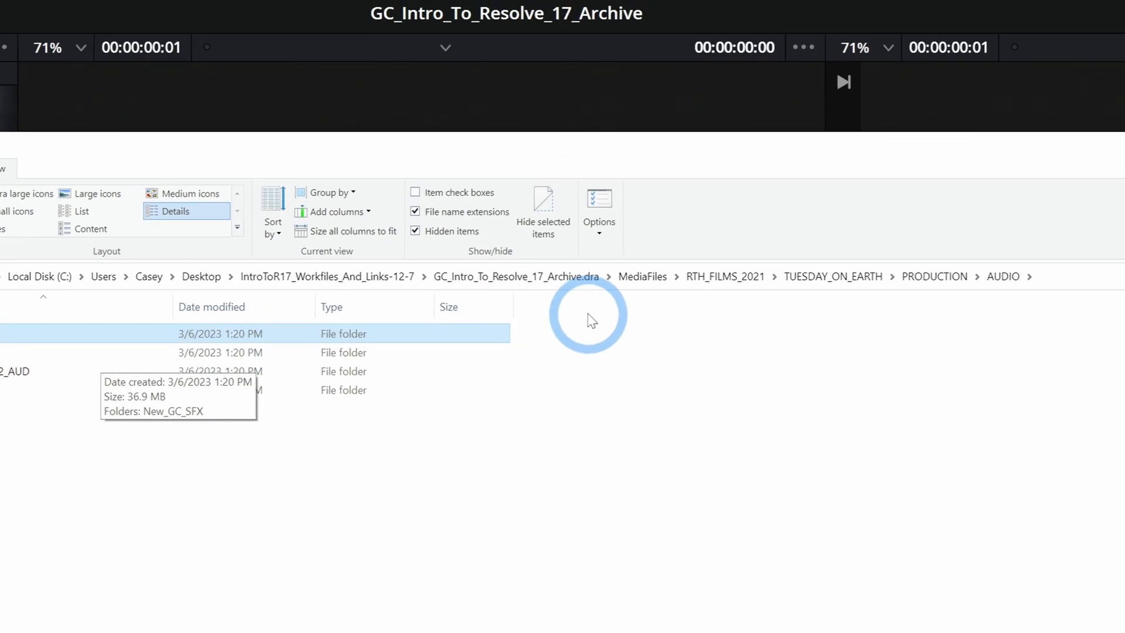
# - Return up to the archive folder level and switch back to DaVinci Resolve
pyautogui.click(637, 278)
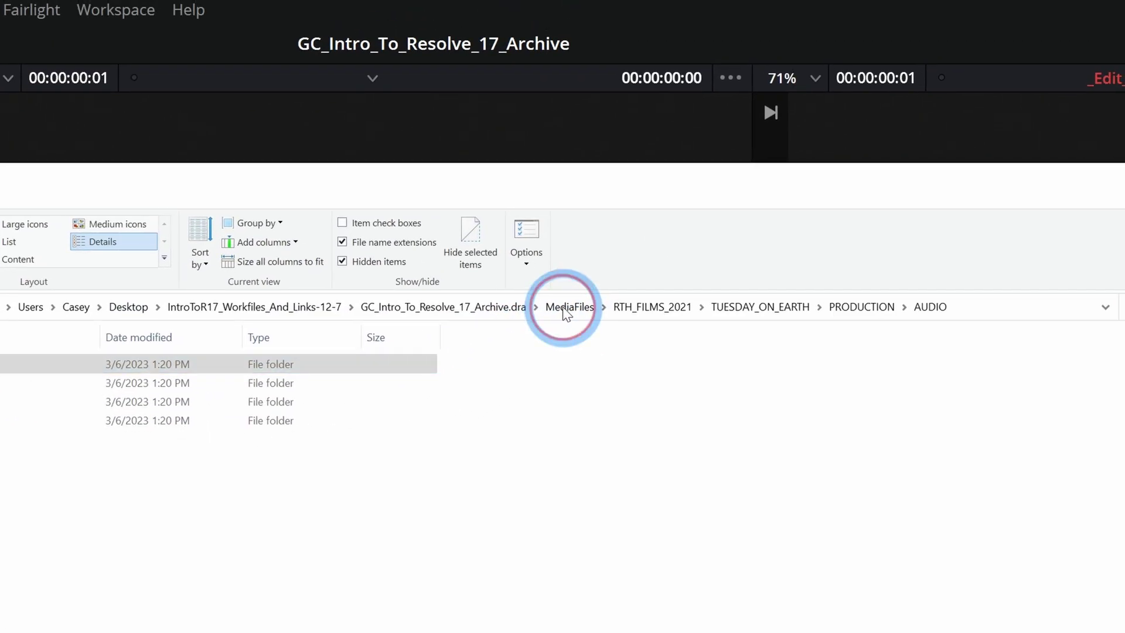
pyautogui.click(565, 309)
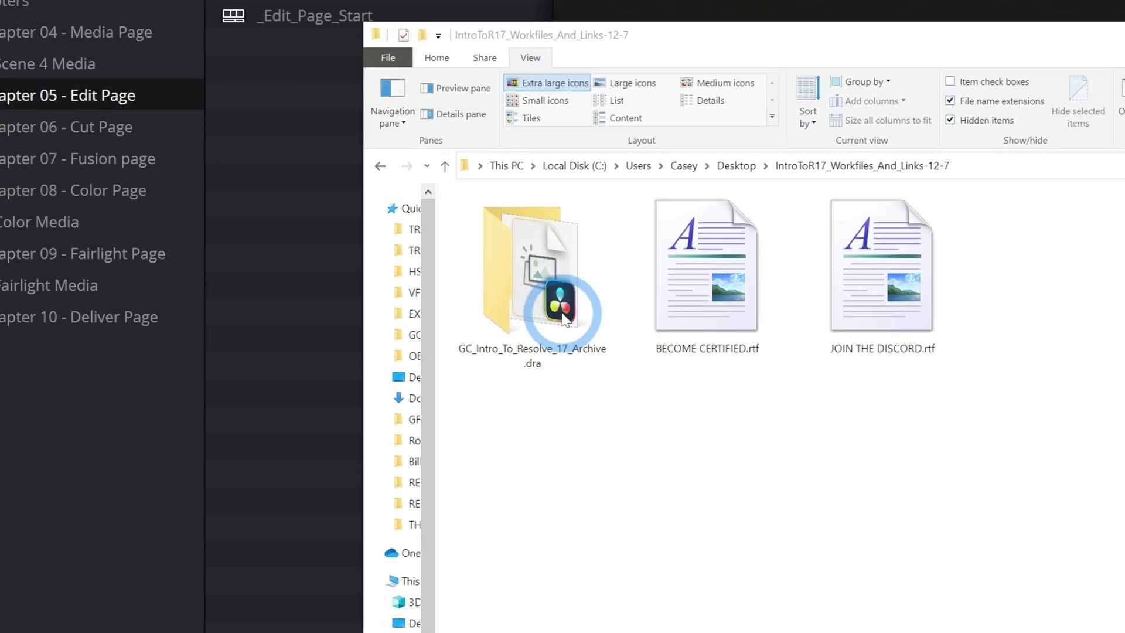
pyautogui.click(607, 364)
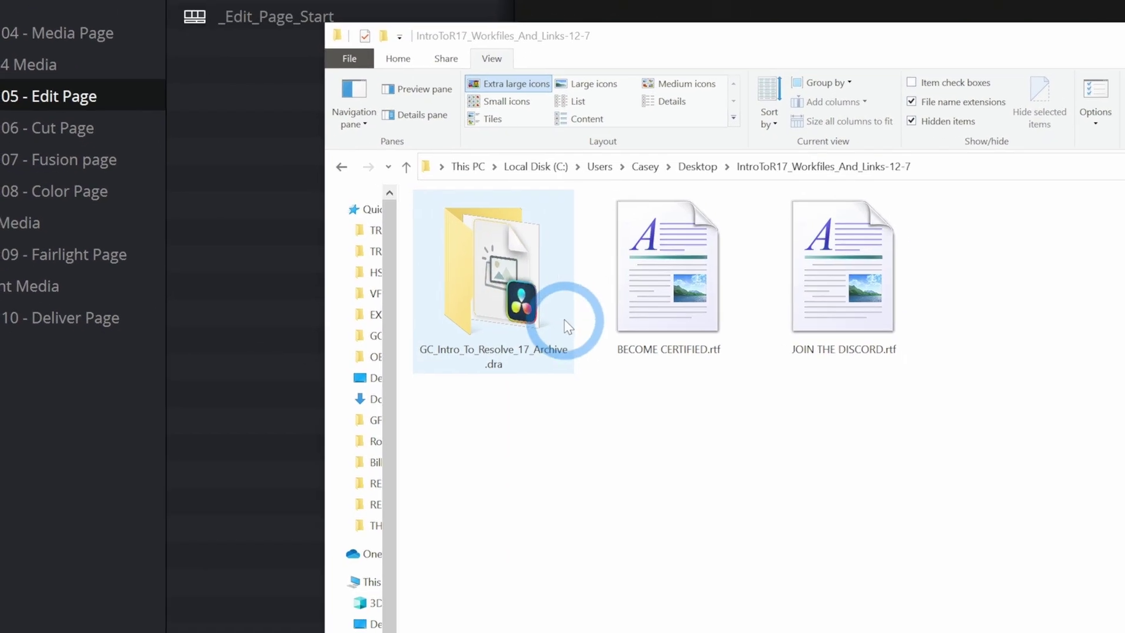
pyautogui.click(586, 427)
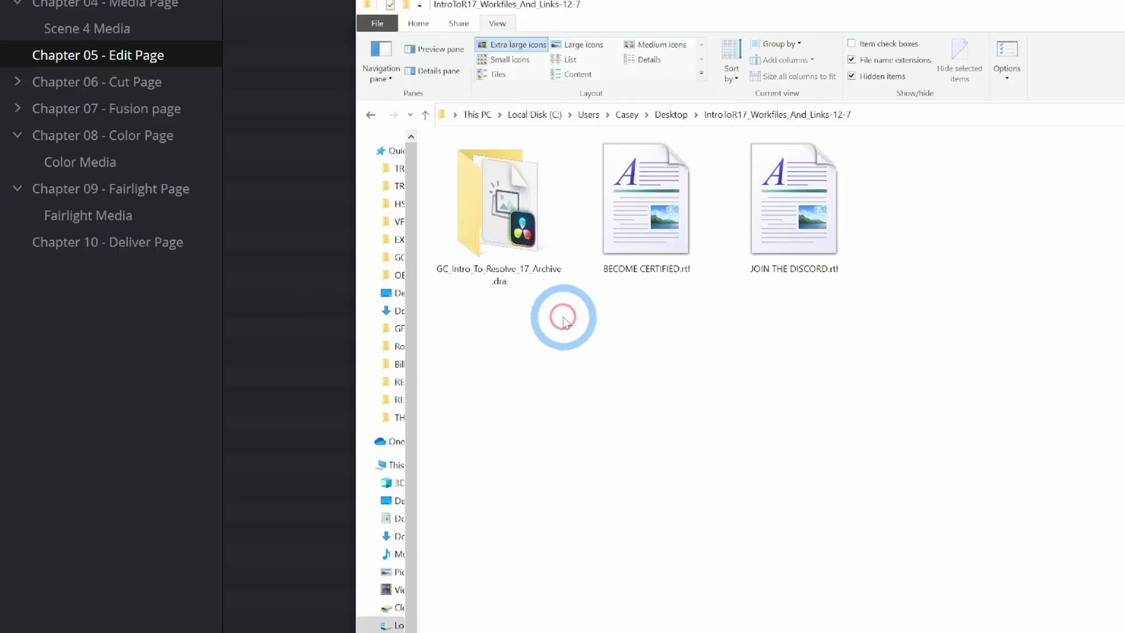
pyautogui.click(1080, 622)
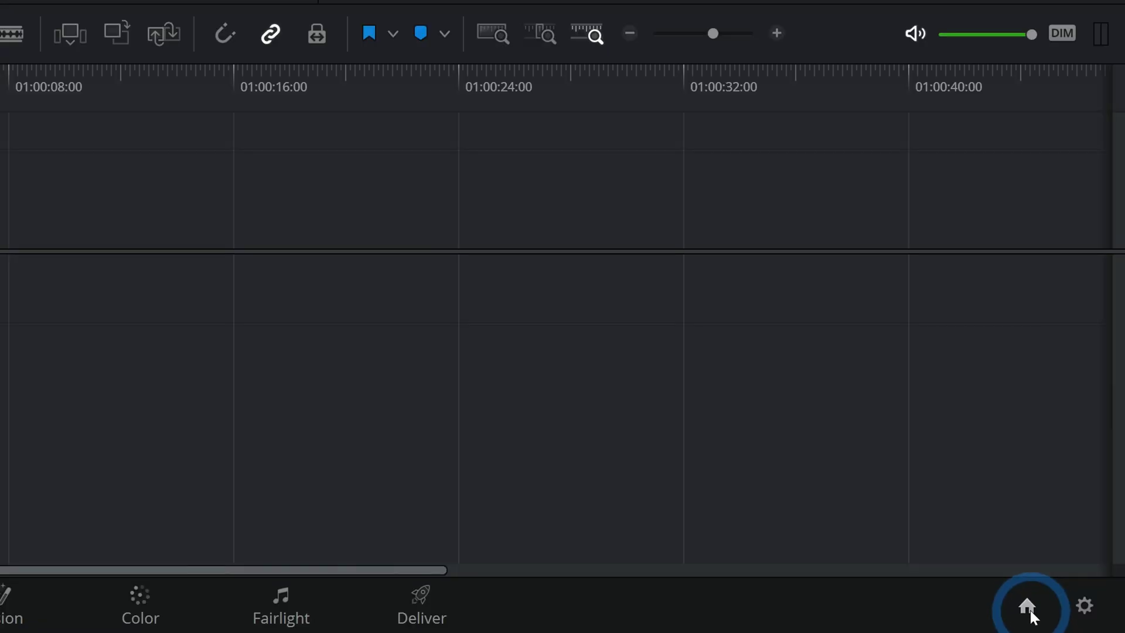
# - Open the Project Manager and start Restore Project Archive
pyautogui.click(1029, 608)
pyautogui.click(0, 0)
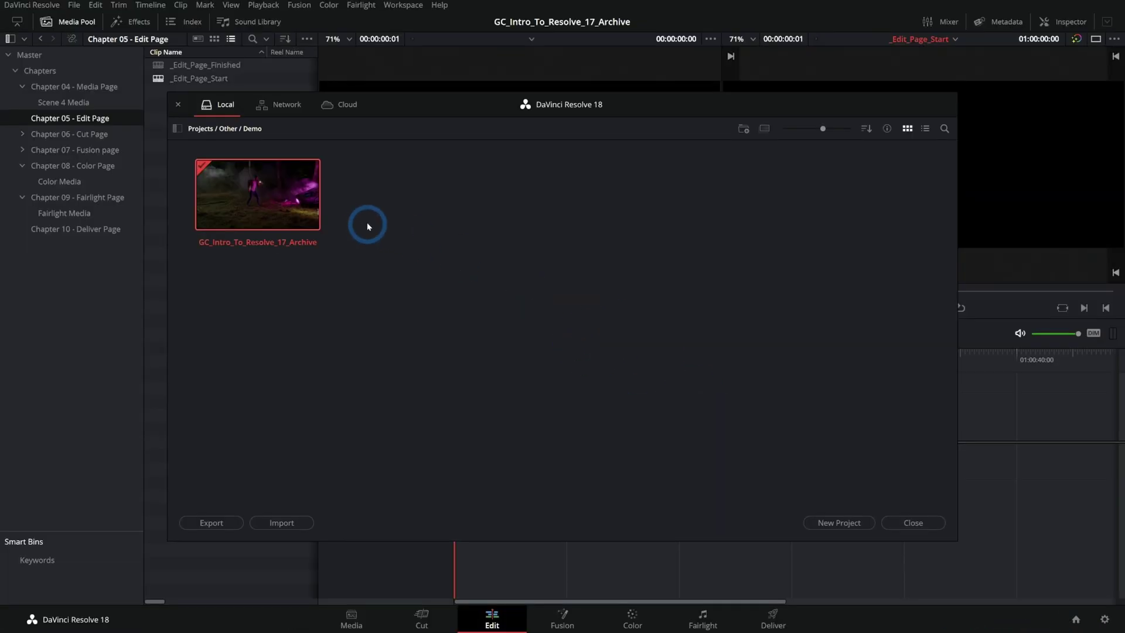
pyautogui.rightClick(444, 205)
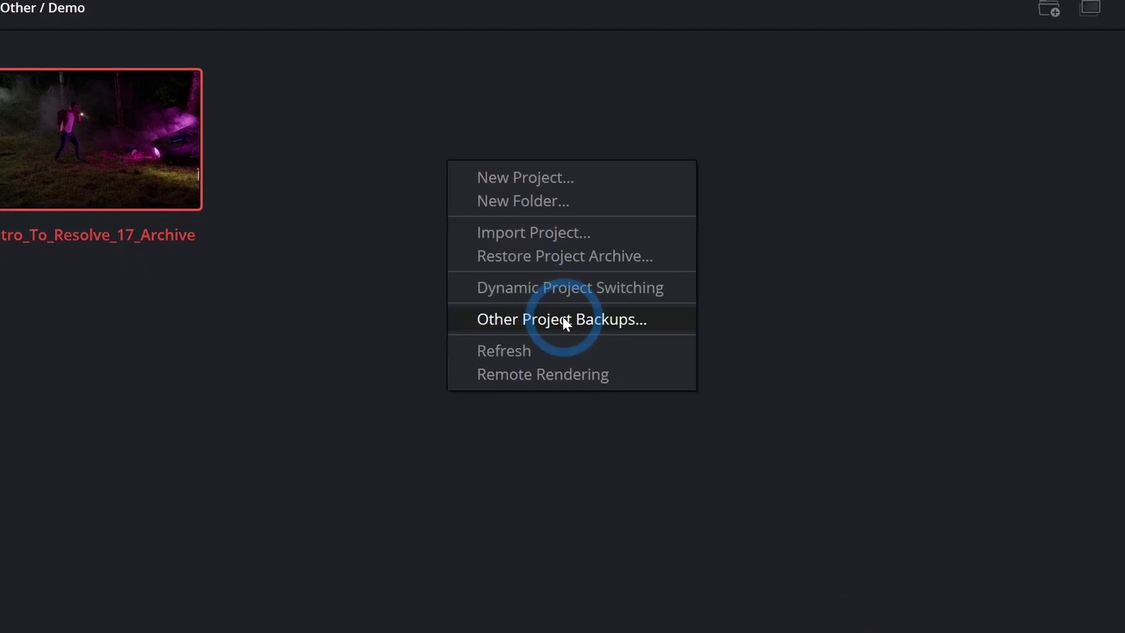
pyautogui.click(568, 258)
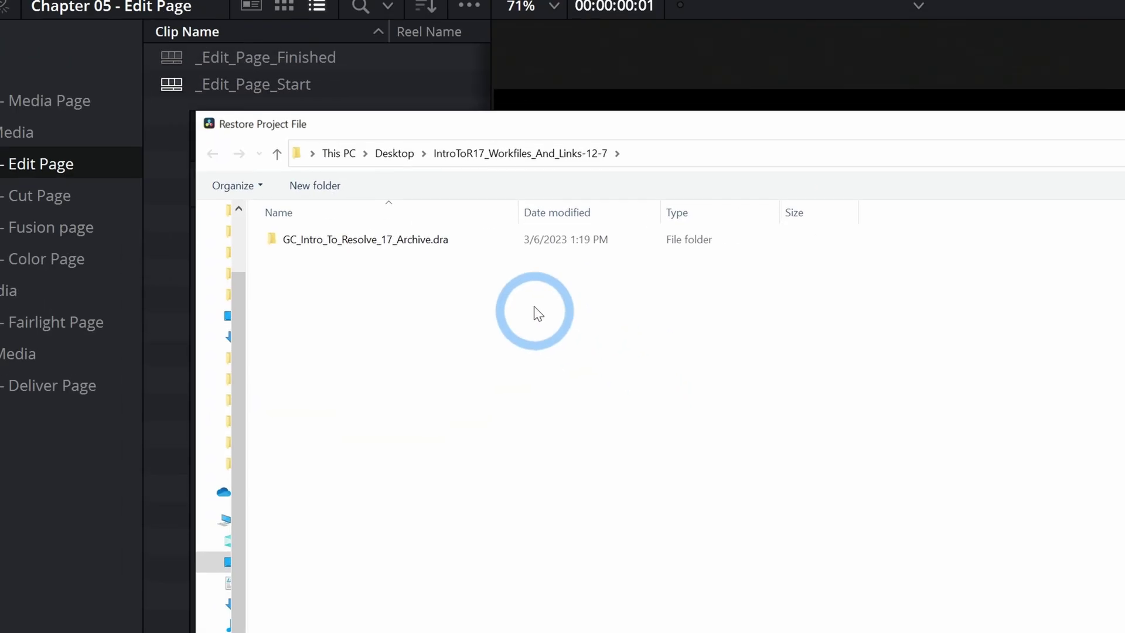
# - Navigate the Restore Project File dialog up to the Desktop showing IntroToR17_Workfiles_And_Links-12-7
pyautogui.click(440, 240)
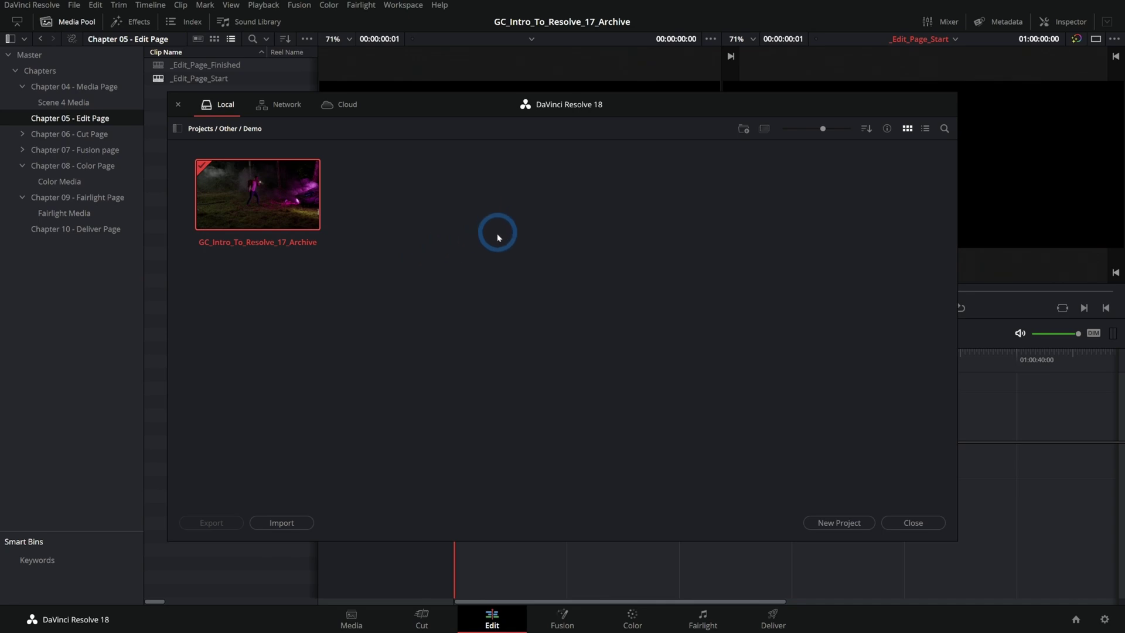
pyautogui.rightClick(429, 235)
pyautogui.click(499, 280)
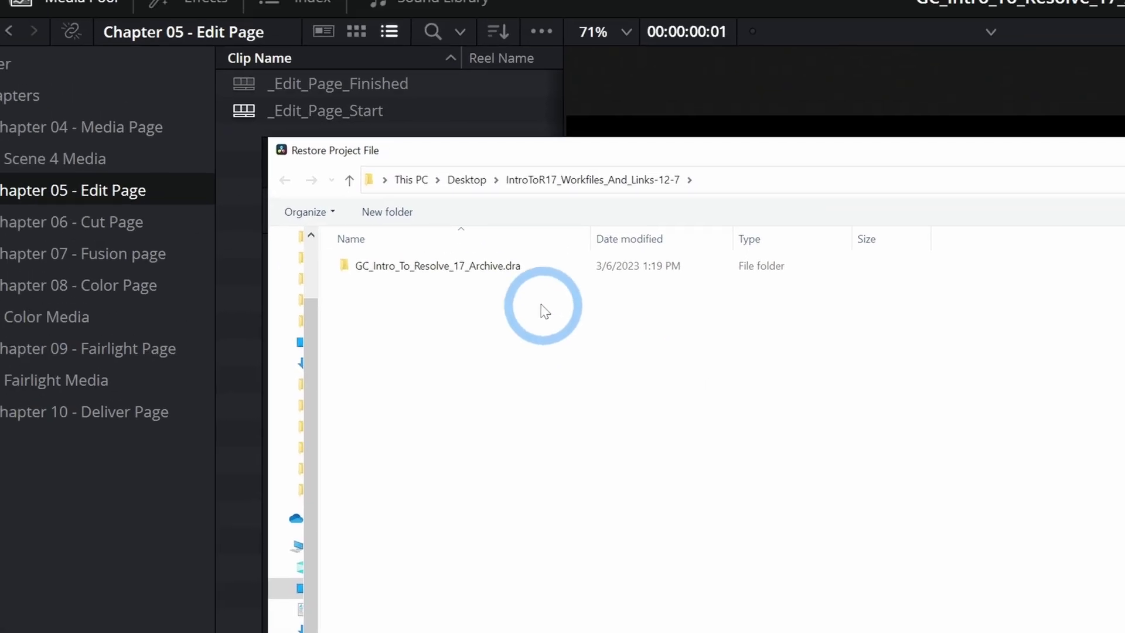
pyautogui.click(540, 301)
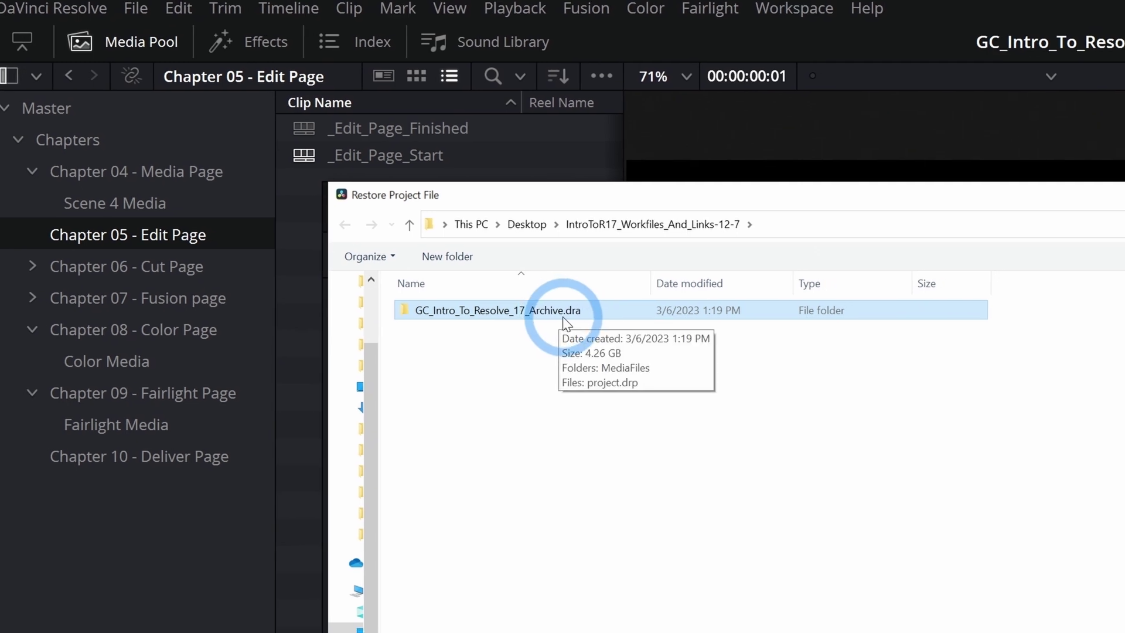
pyautogui.hotkey('alt', 'Up')
pyautogui.click(427, 337)
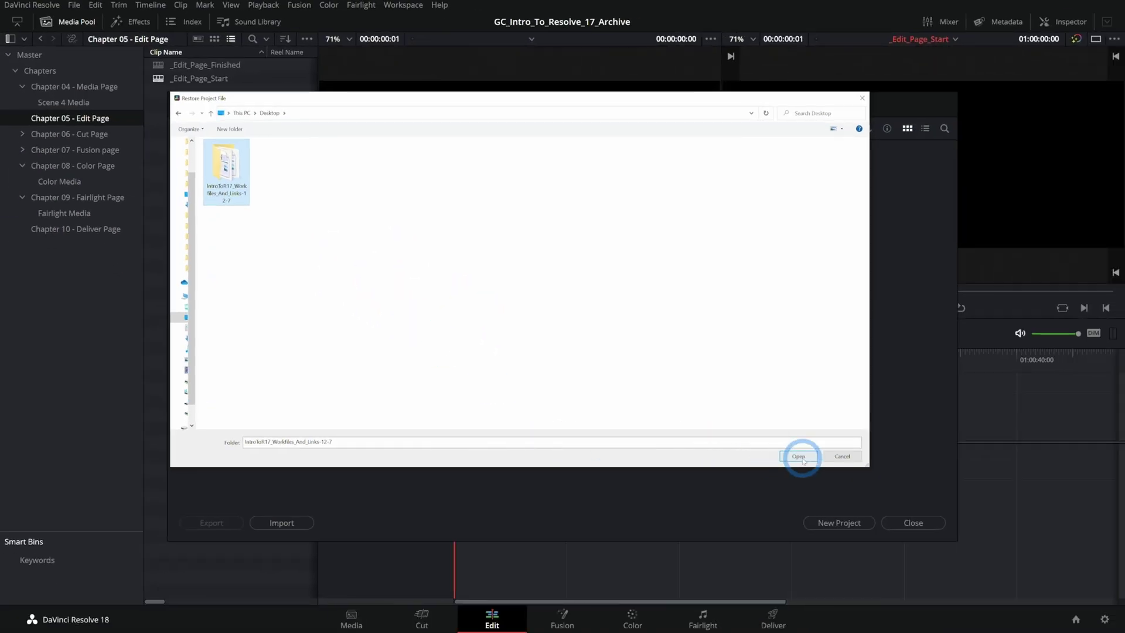
# - Retry the restore, browsing into IntroToR17_Workfiles_And_Links-12-7 and the .dra archive folder
pyautogui.click(799, 456)
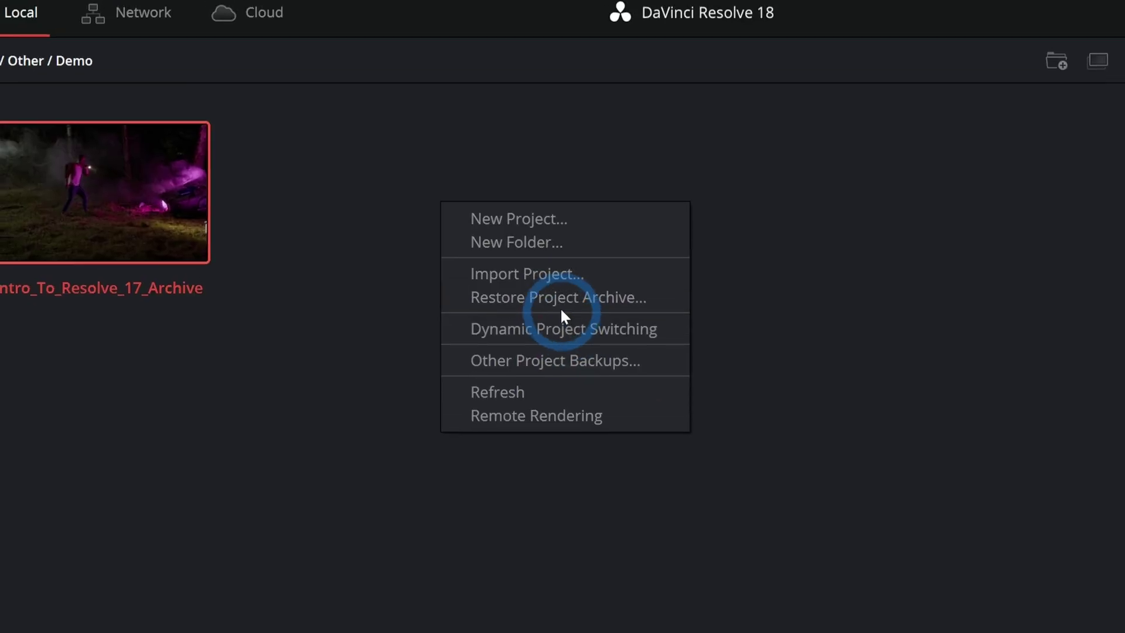
pyautogui.click(563, 318)
pyautogui.click(463, 321)
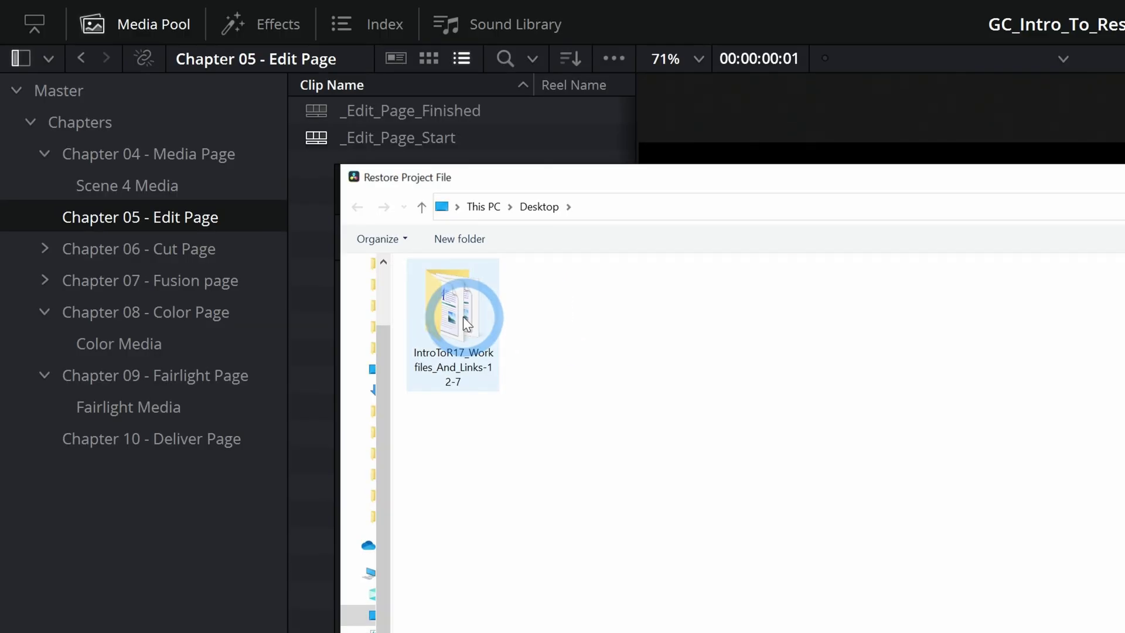
pyautogui.doubleClick(462, 321)
pyautogui.click(578, 304)
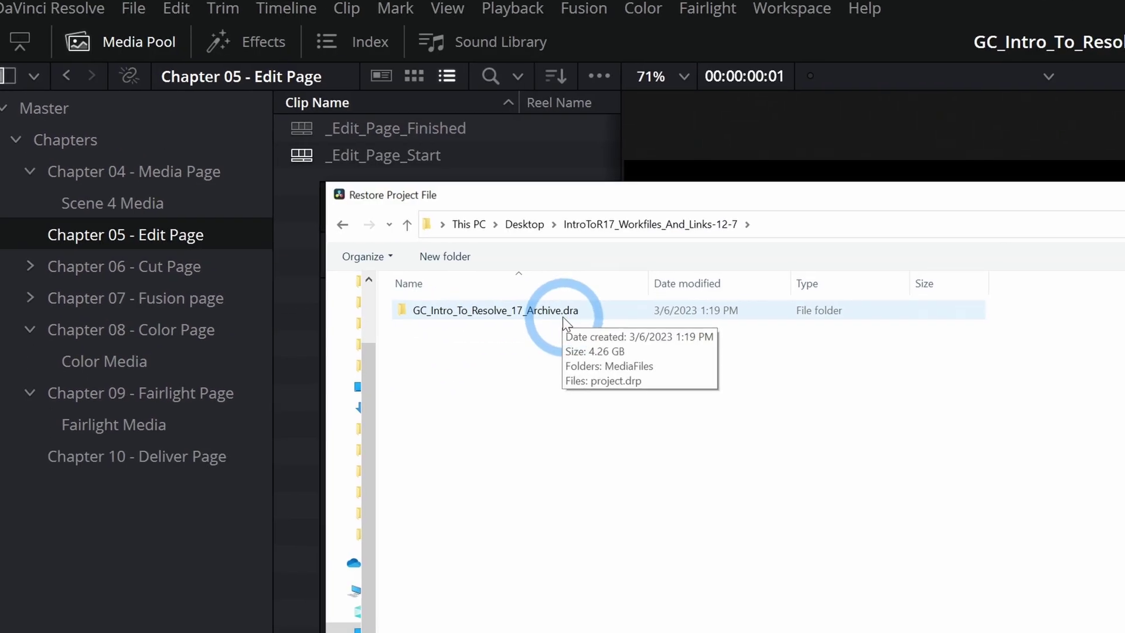
pyautogui.click(563, 317)
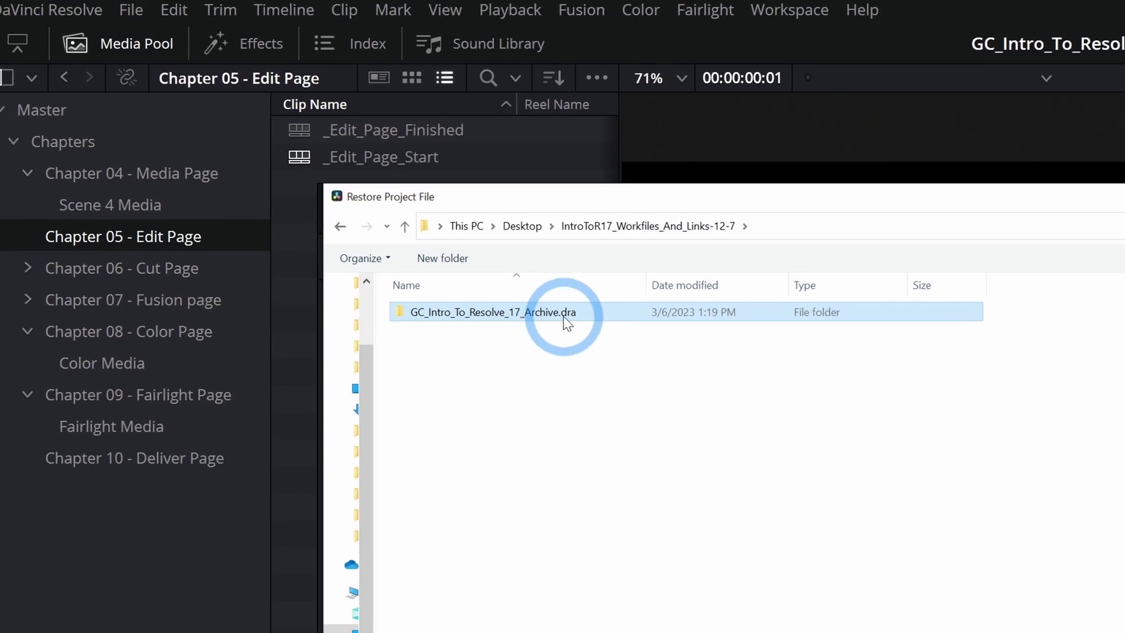
pyautogui.doubleClick(563, 316)
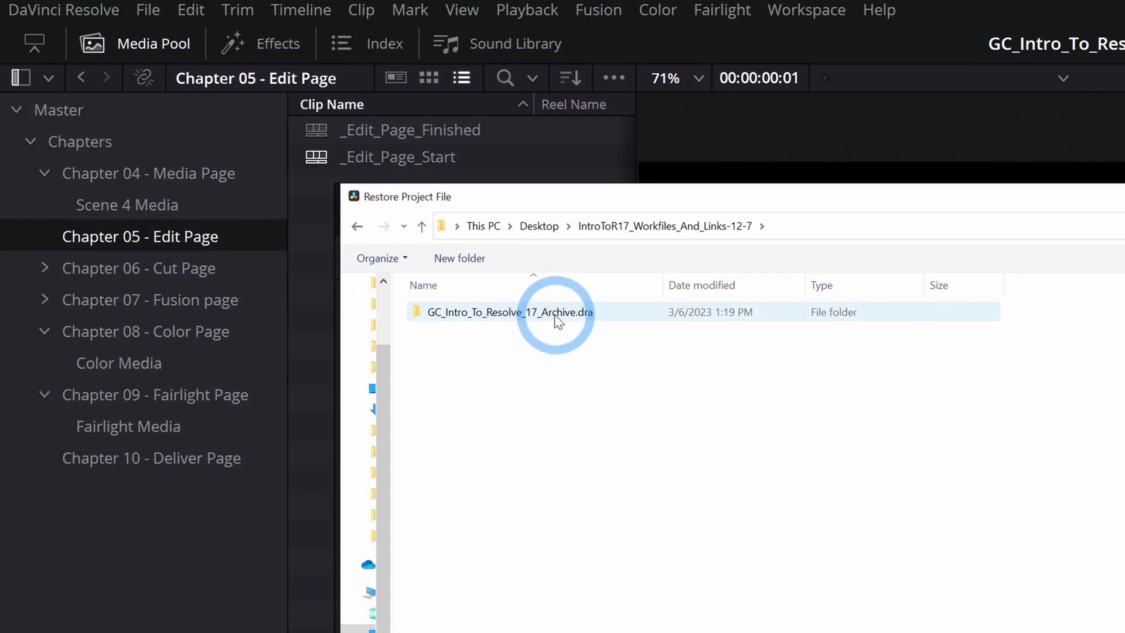
# - Choose the GC_Intro_To_Resolve_17_Archive.dra folder and confirm to start importing the archive
pyautogui.doubleClick(554, 291)
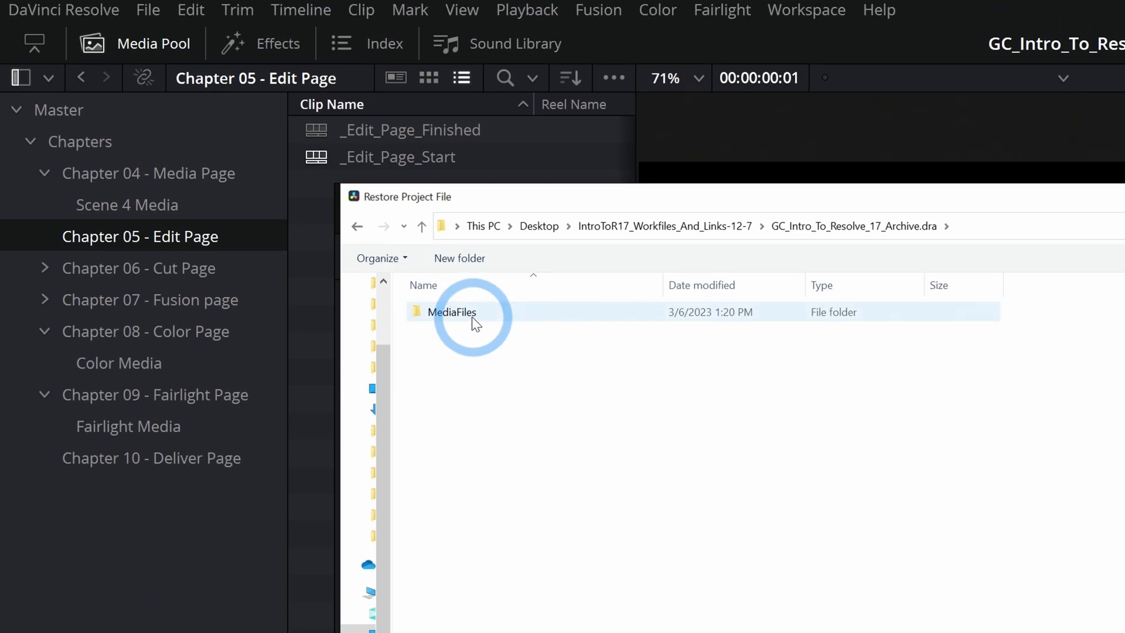
pyautogui.click(632, 223)
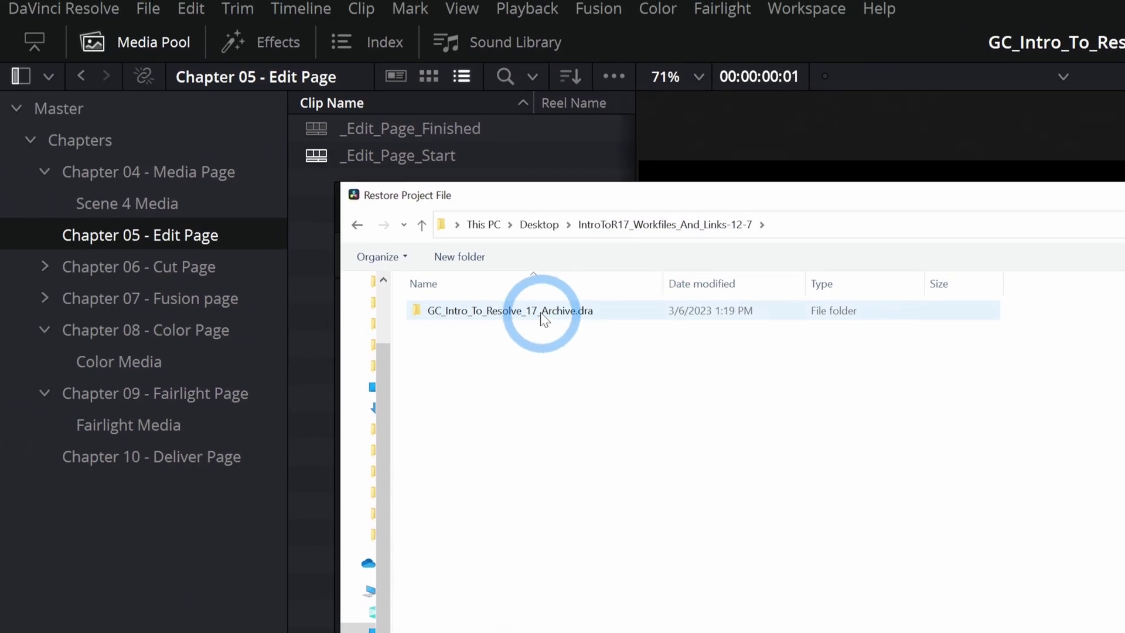
pyautogui.click(536, 317)
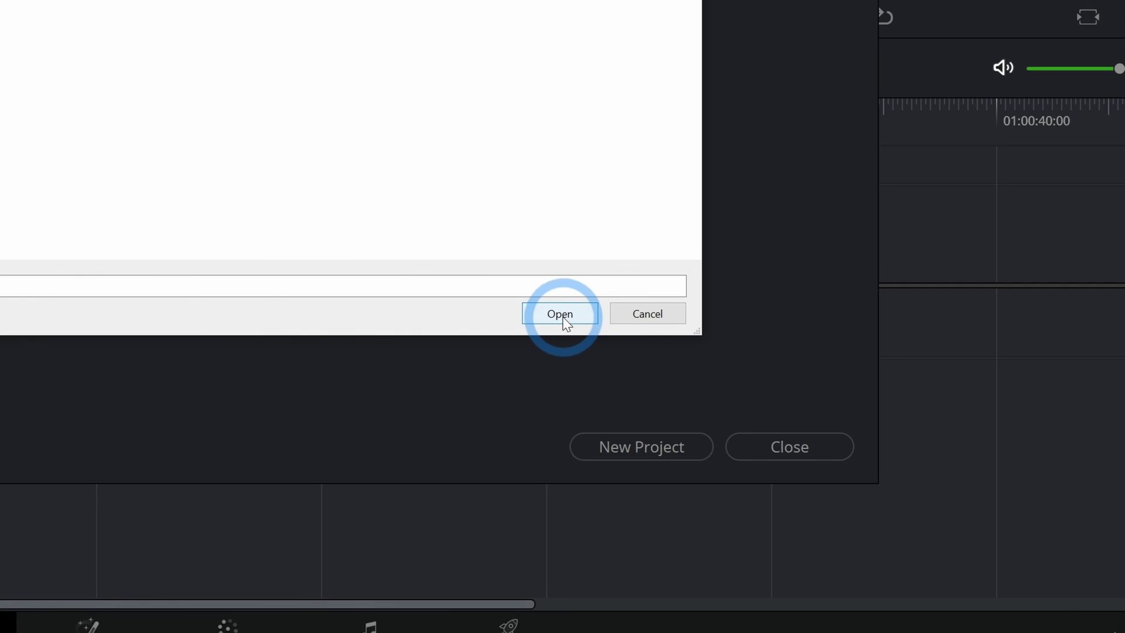
pyautogui.click(557, 314)
pyautogui.click(223, 35)
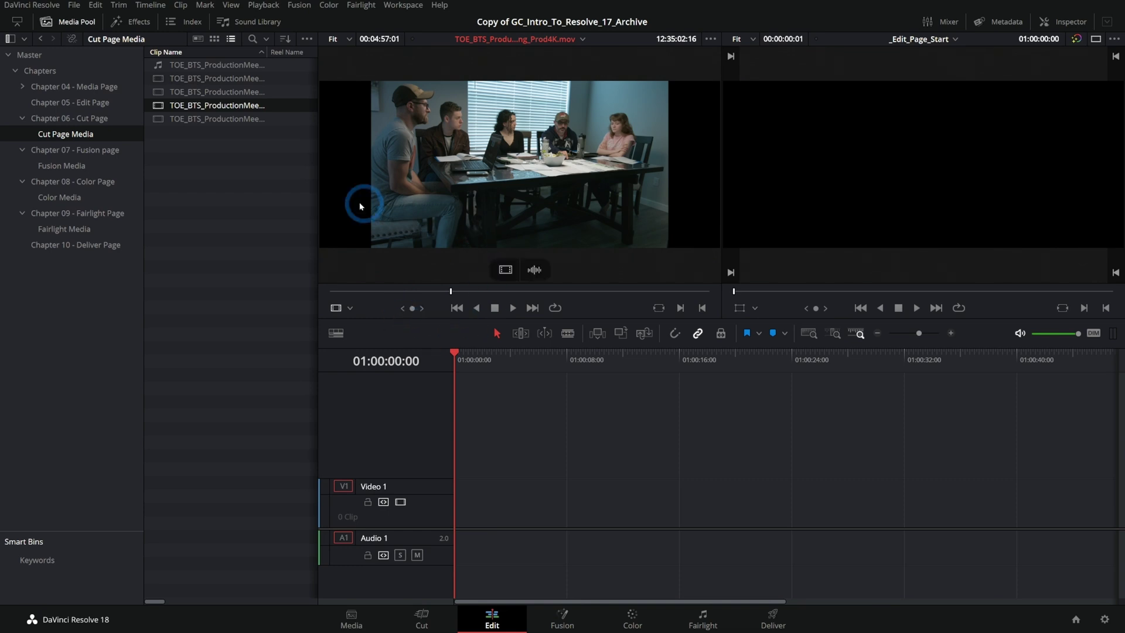
# - Open the restored copy's Scene 4 Media bin to check the A003–A007 and TOE_CrashSite clips
pyautogui.click(194, 139)
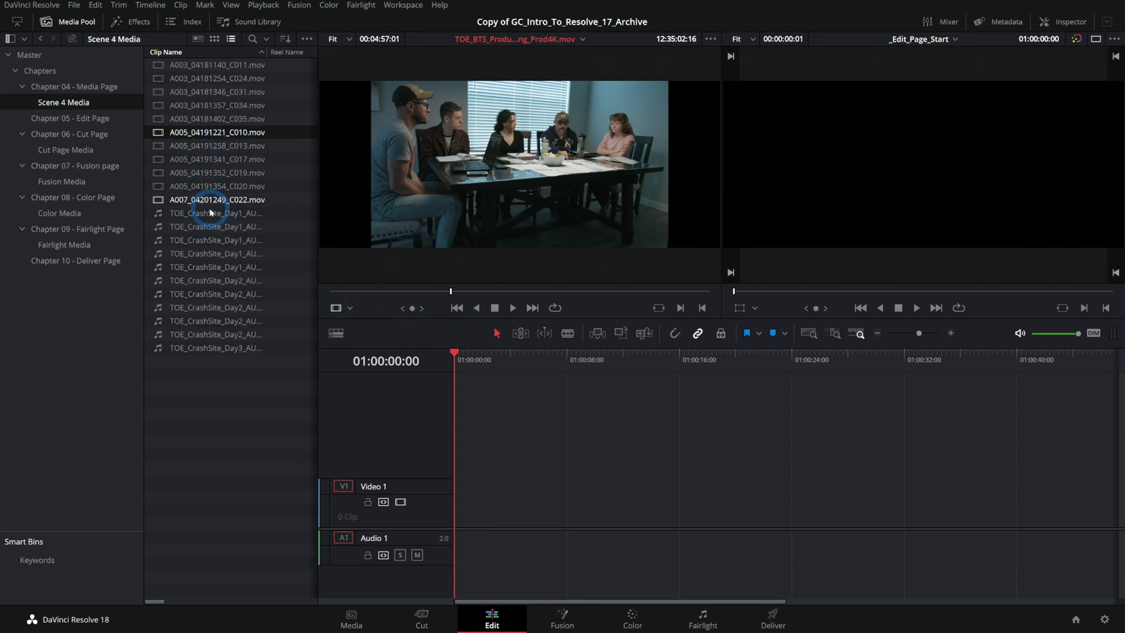